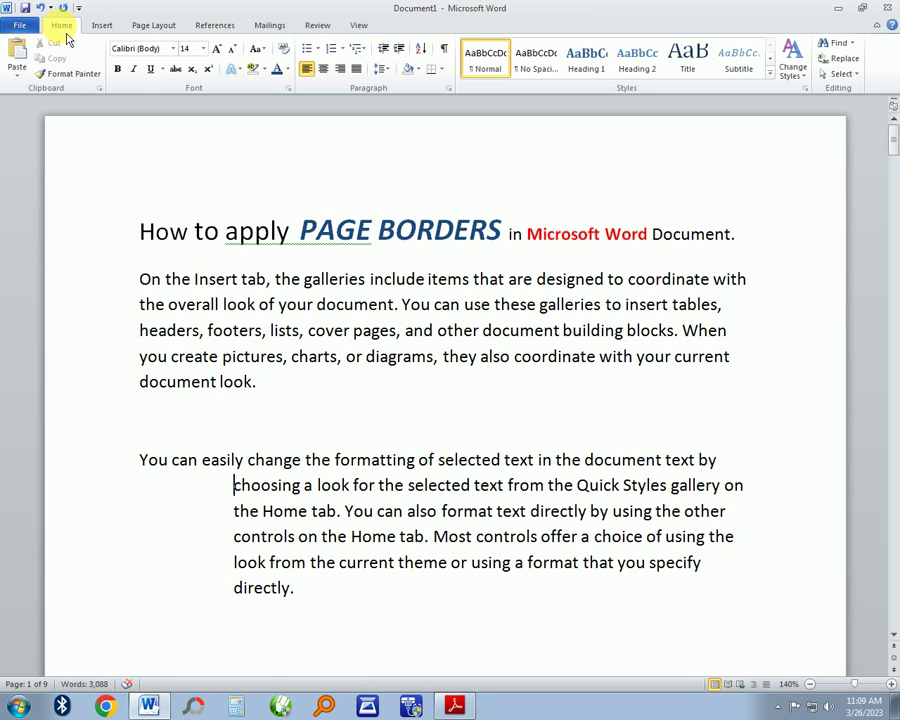
Step: Preview the None, Box, Shadow, 3-D and Custom page border settings, finishing with Box selected
{"action": "left_click", "coordinate": [155, 26]}
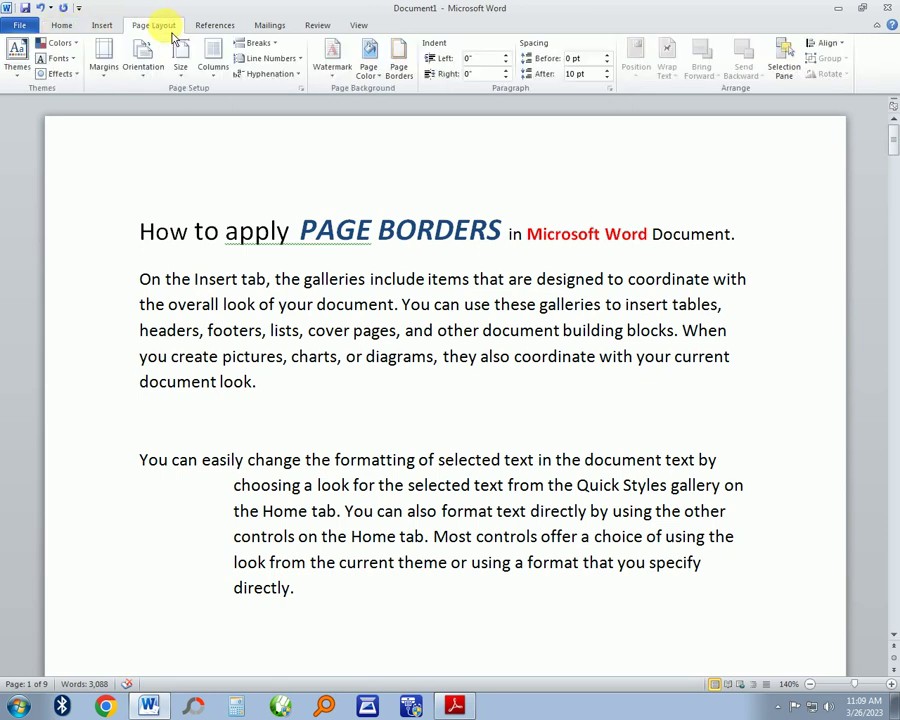
{"action": "left_click", "coordinate": [399, 68]}
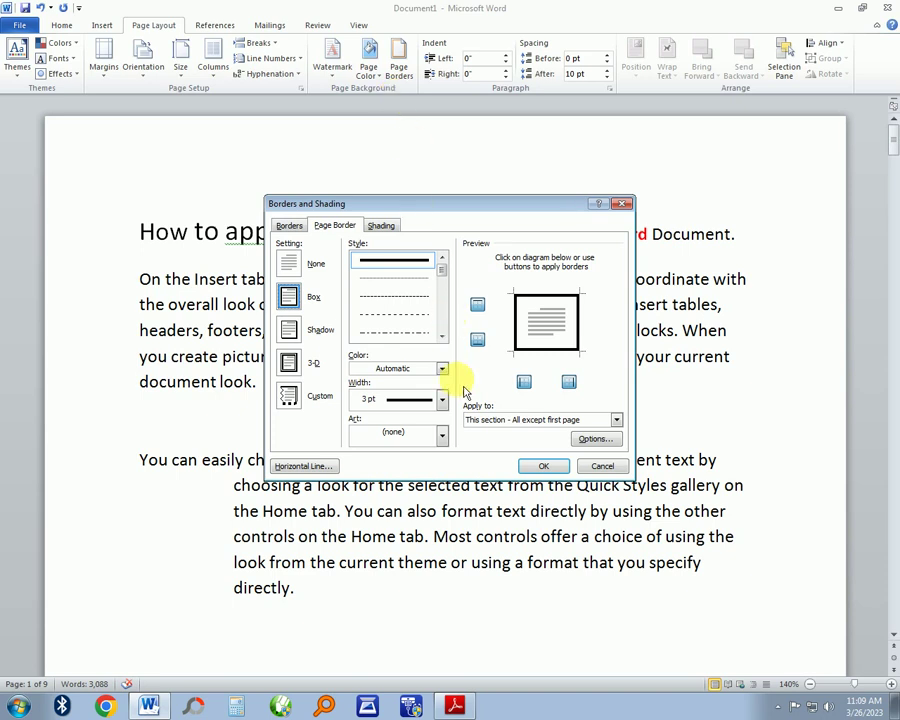
{"action": "left_click", "coordinate": [307, 268]}
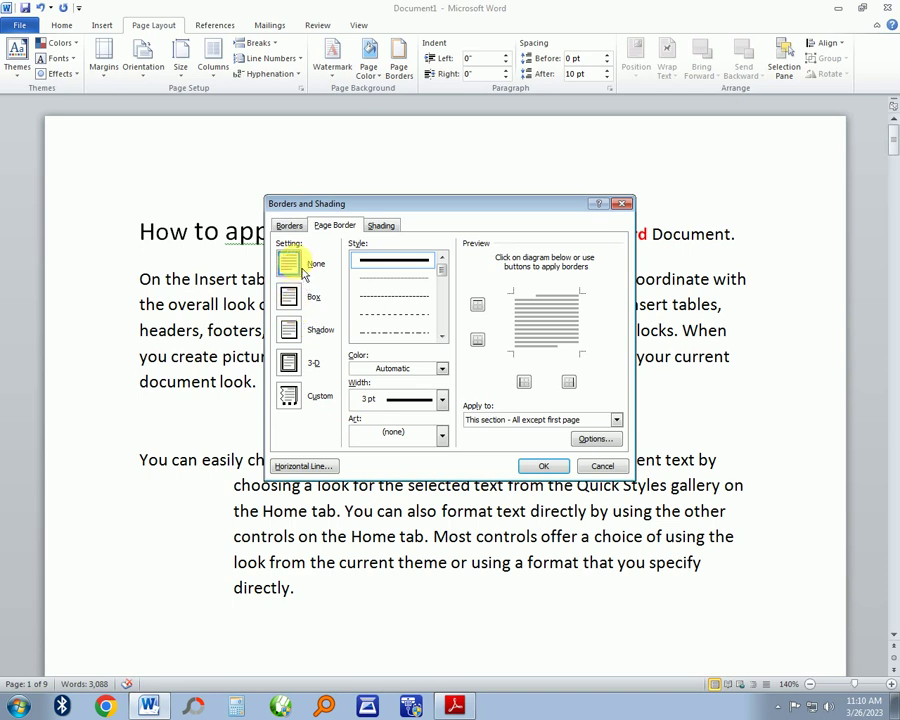
{"action": "left_click", "coordinate": [306, 302]}
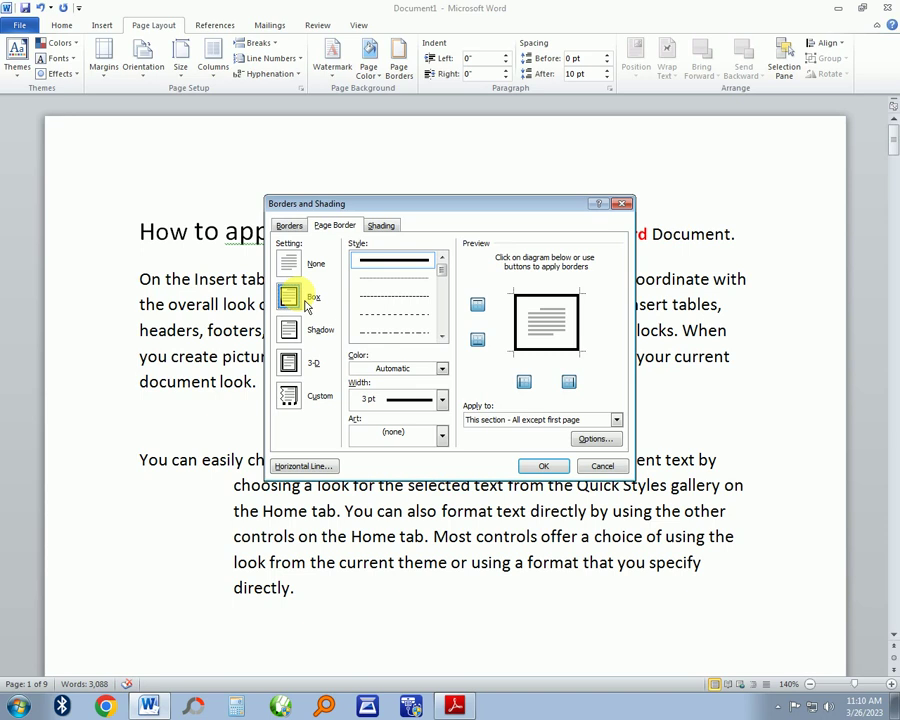
{"action": "left_click", "coordinate": [300, 345]}
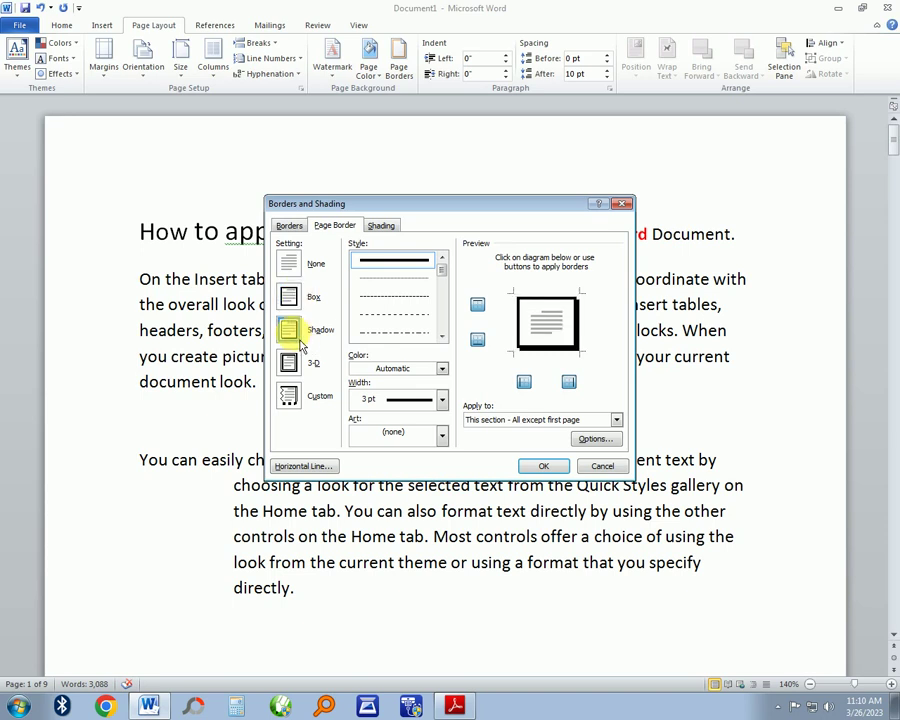
{"action": "left_click", "coordinate": [291, 362]}
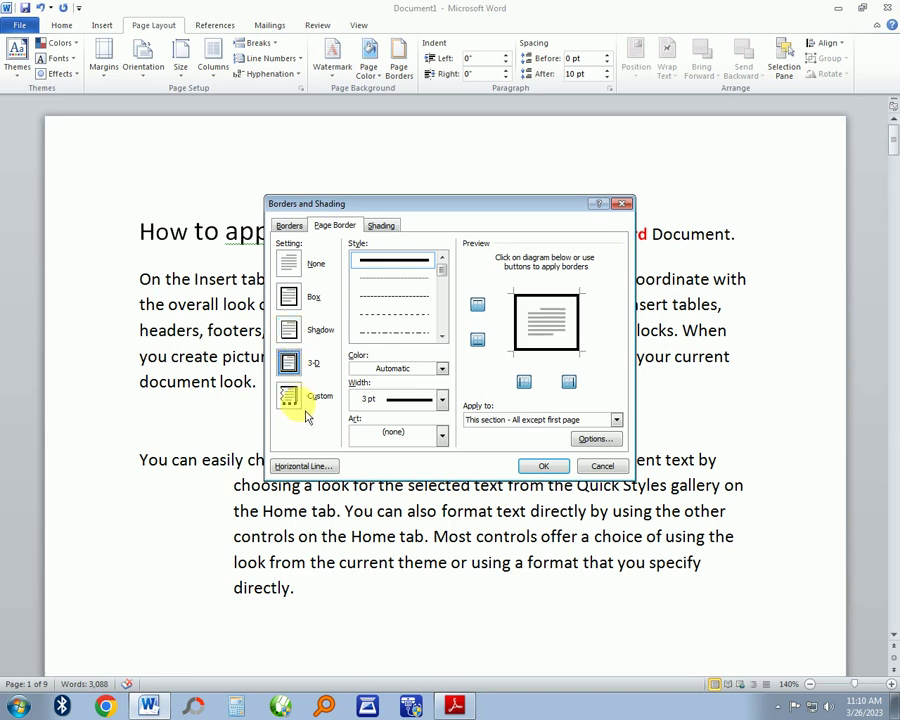
{"action": "left_click", "coordinate": [288, 399]}
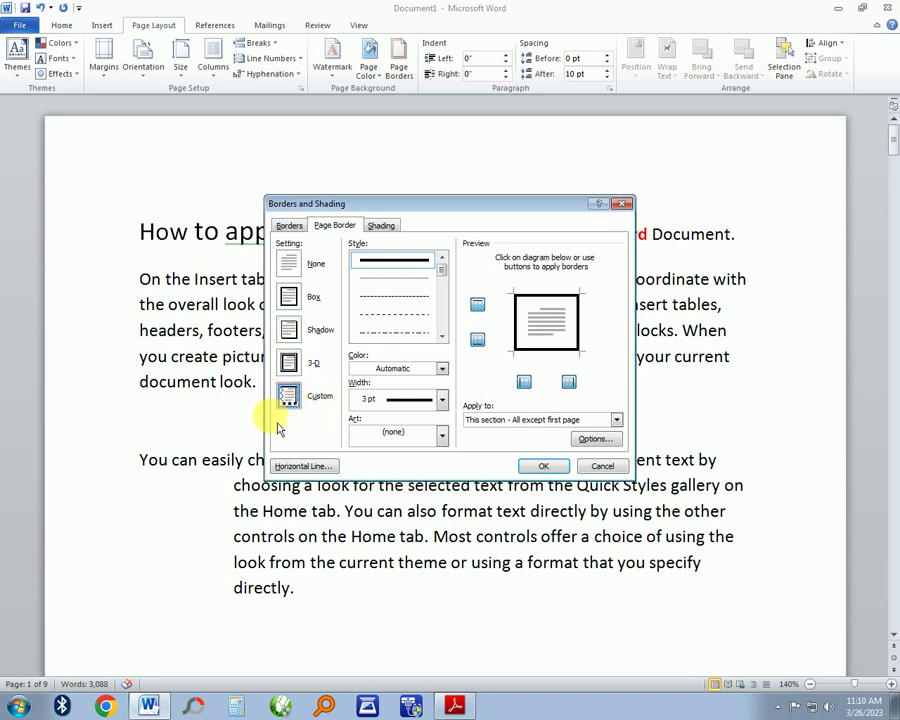
{"action": "left_click", "coordinate": [290, 298]}
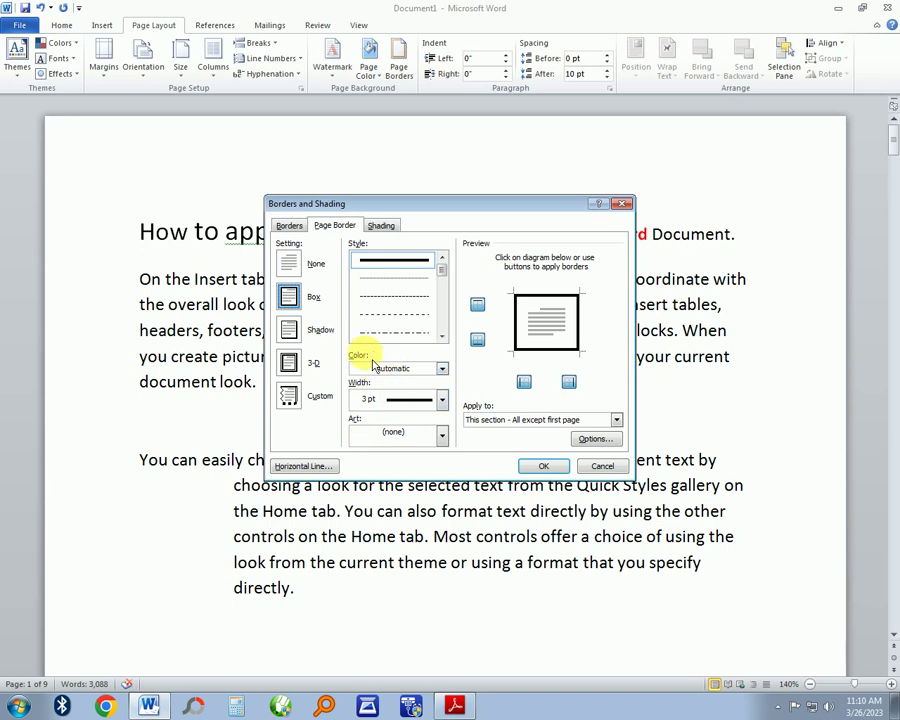
Step: Color the page border with the dark orange theme color and set its width to 4 ½ pt after trying 6 pt
{"action": "left_click", "coordinate": [443, 369]}
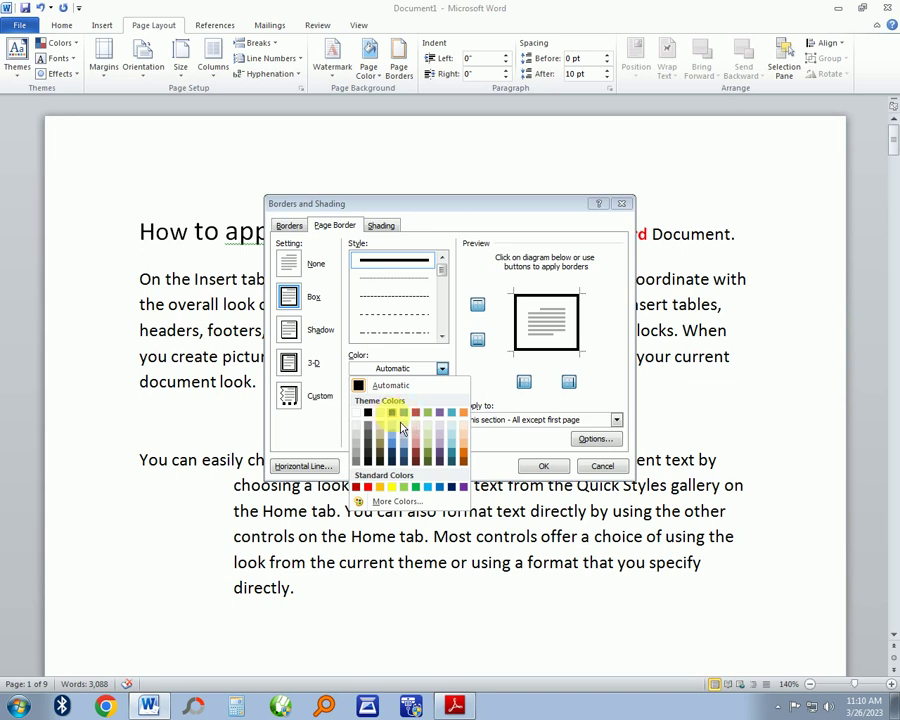
{"action": "left_click", "coordinate": [466, 453]}
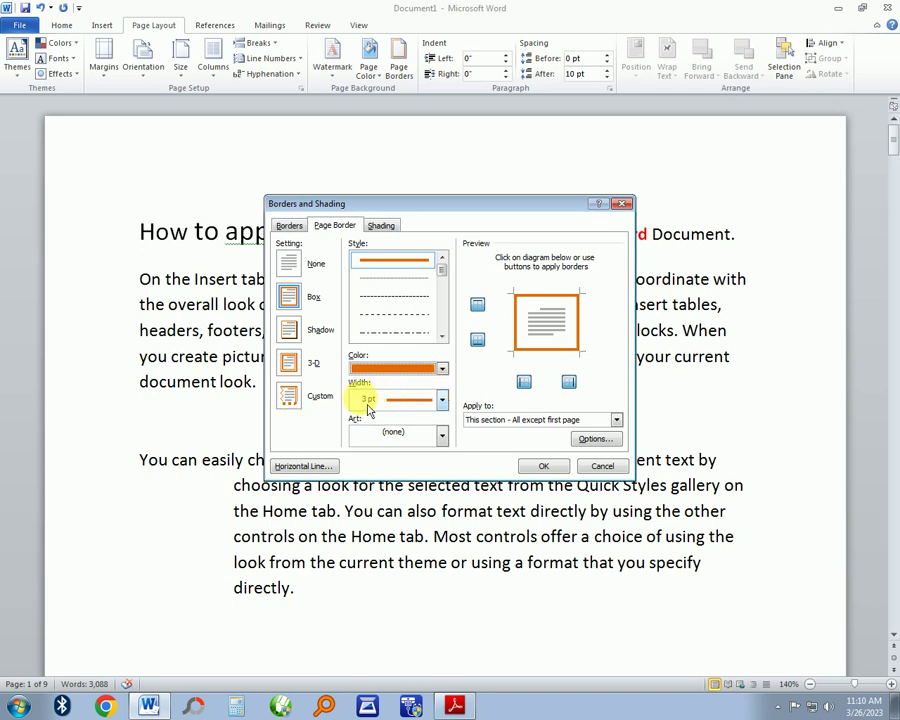
{"action": "left_click", "coordinate": [441, 402]}
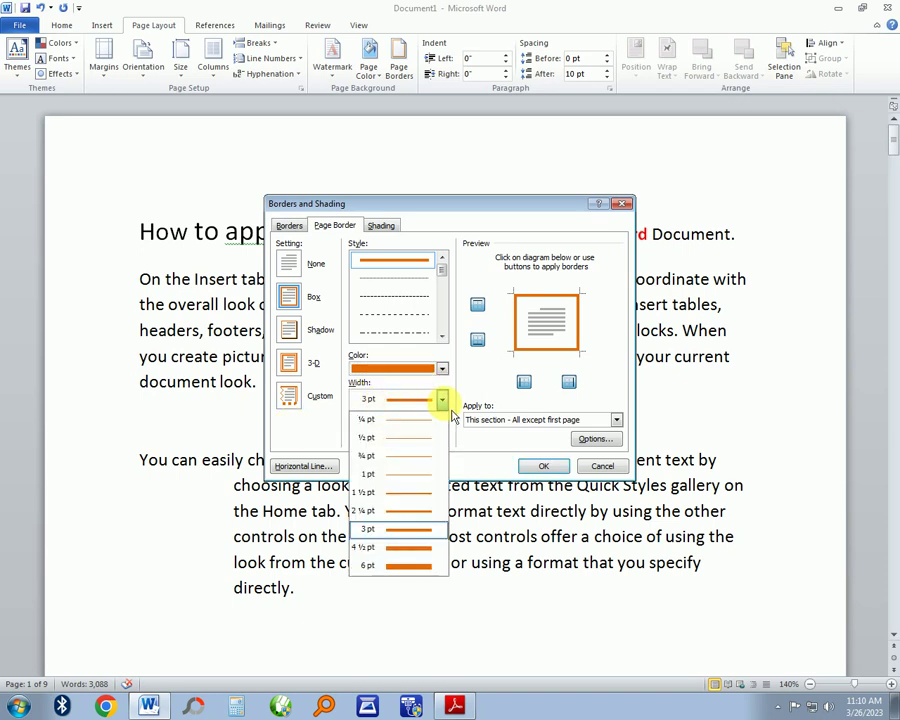
{"action": "left_click", "coordinate": [441, 401]}
{"action": "left_click", "coordinate": [441, 401]}
{"action": "left_click", "coordinate": [372, 400]}
{"action": "left_click", "coordinate": [372, 400]}
{"action": "left_click", "coordinate": [373, 402]}
{"action": "left_click_drag", "start_coordinate": [378, 412], "coordinate": [410, 548]}
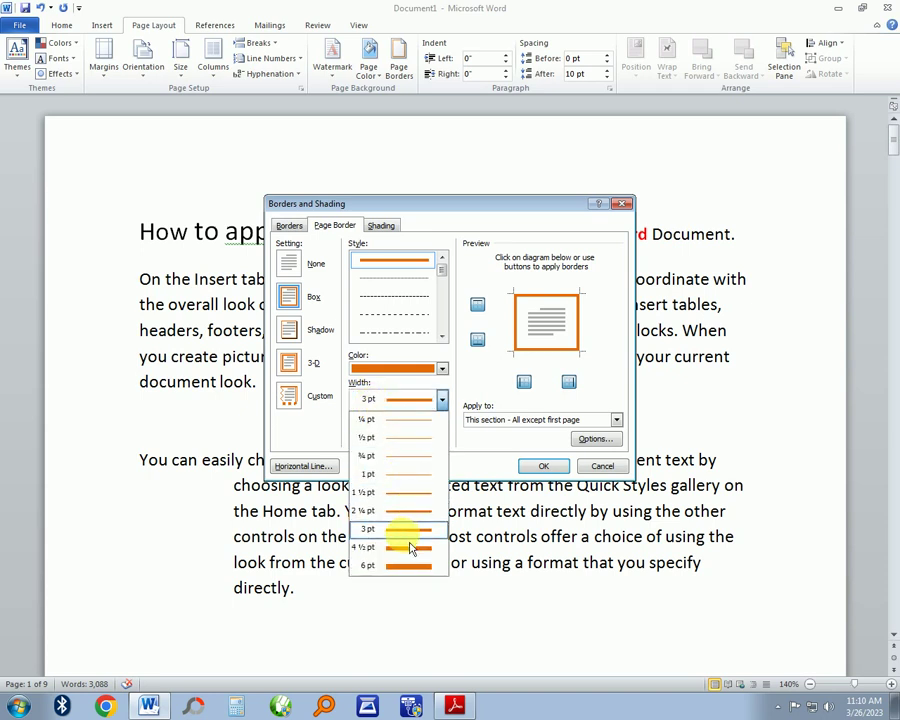
{"action": "left_click_drag", "start_coordinate": [410, 548], "coordinate": [409, 575]}
{"action": "left_click", "coordinate": [409, 575]}
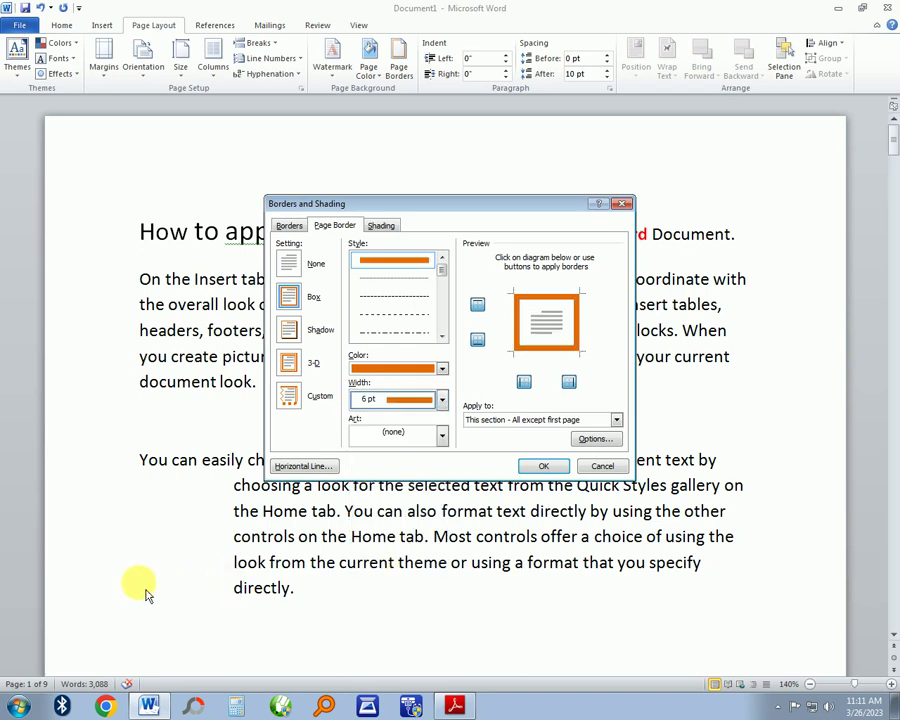
{"action": "left_click", "coordinate": [441, 399]}
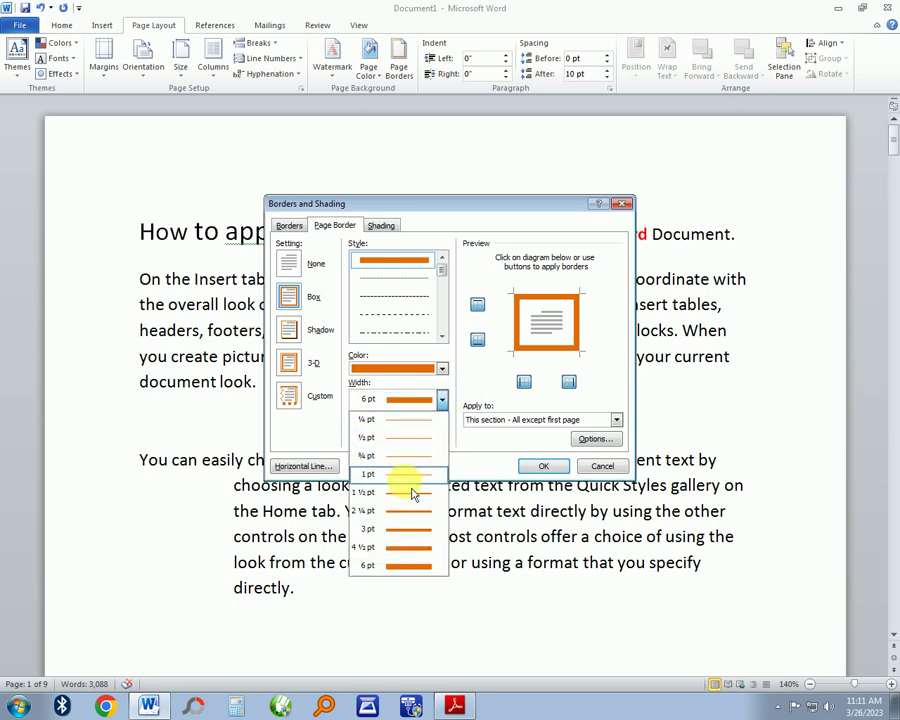
{"action": "left_click", "coordinate": [411, 549]}
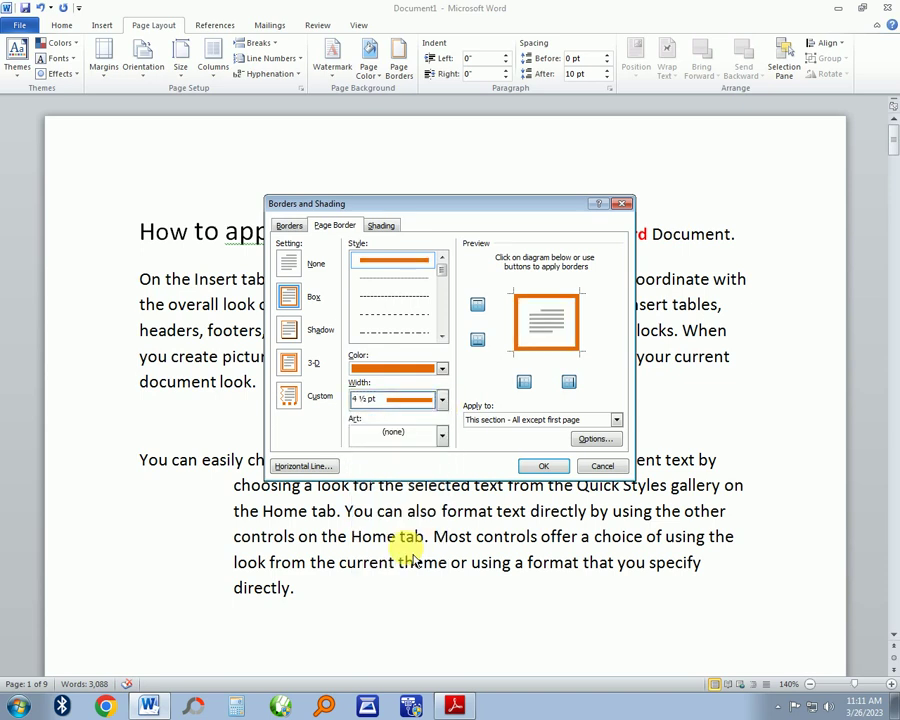
Step: Keep the border art at none and set the page border to apply to the whole document
{"action": "left_click", "coordinate": [441, 435]}
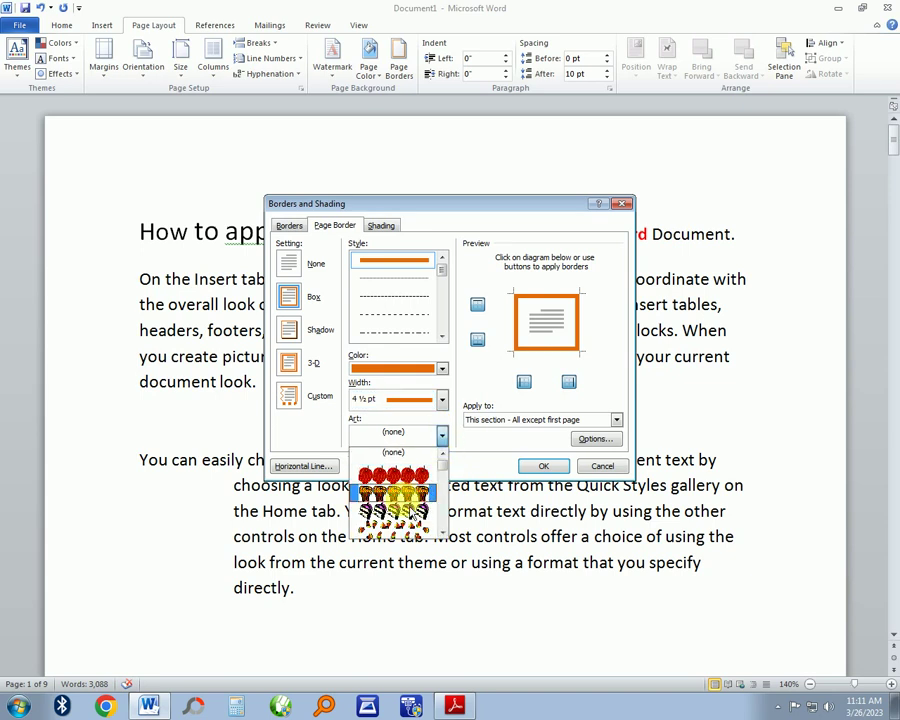
{"action": "left_click", "coordinate": [393, 452]}
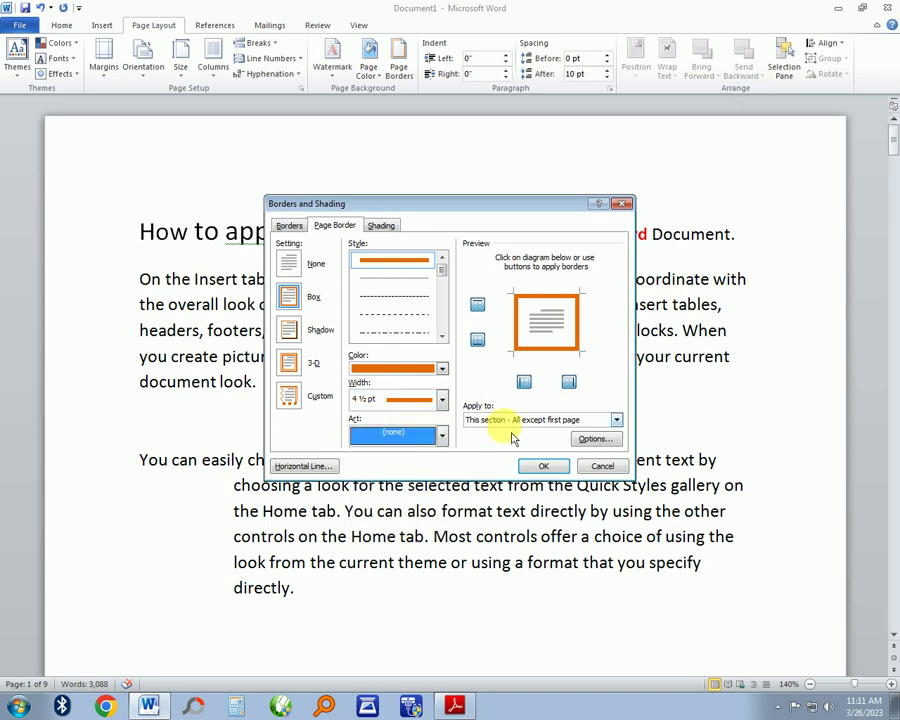
{"action": "left_click", "coordinate": [618, 422]}
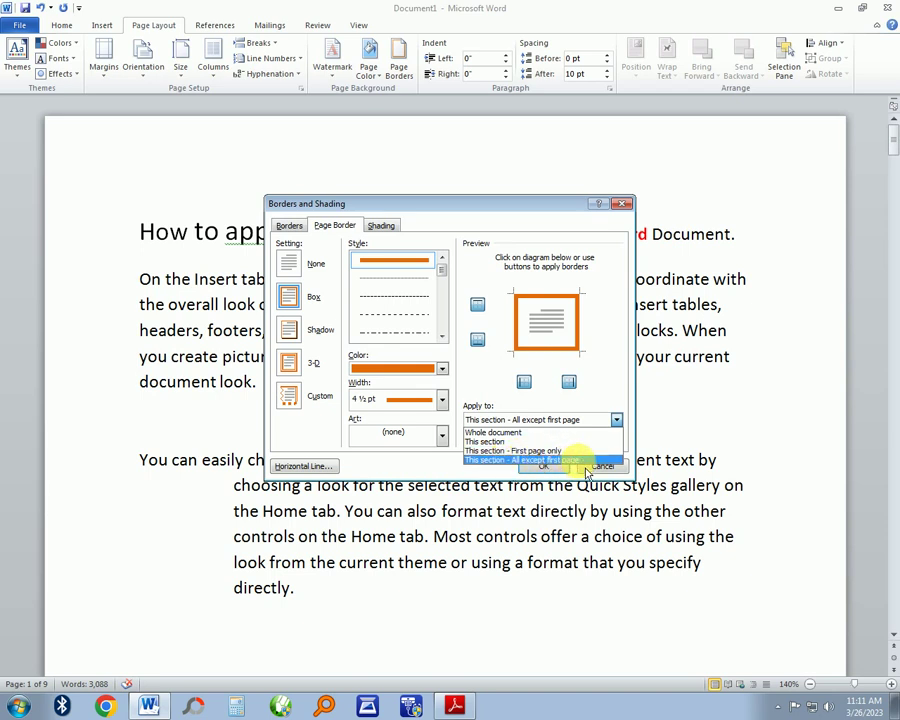
{"action": "left_click", "coordinate": [514, 461]}
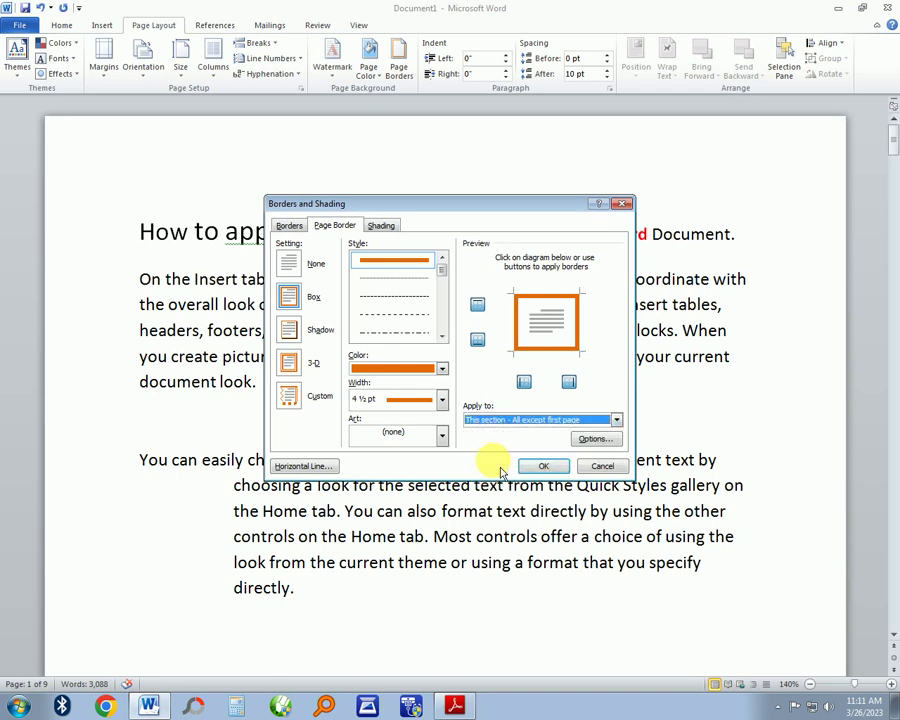
{"action": "left_click", "coordinate": [617, 420]}
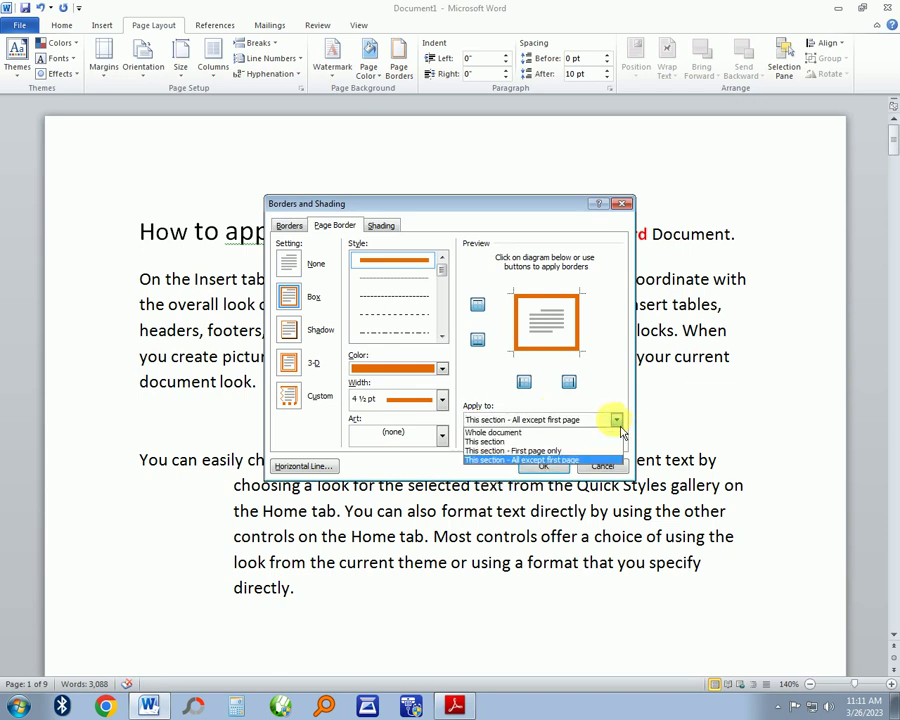
{"action": "left_click", "coordinate": [497, 429]}
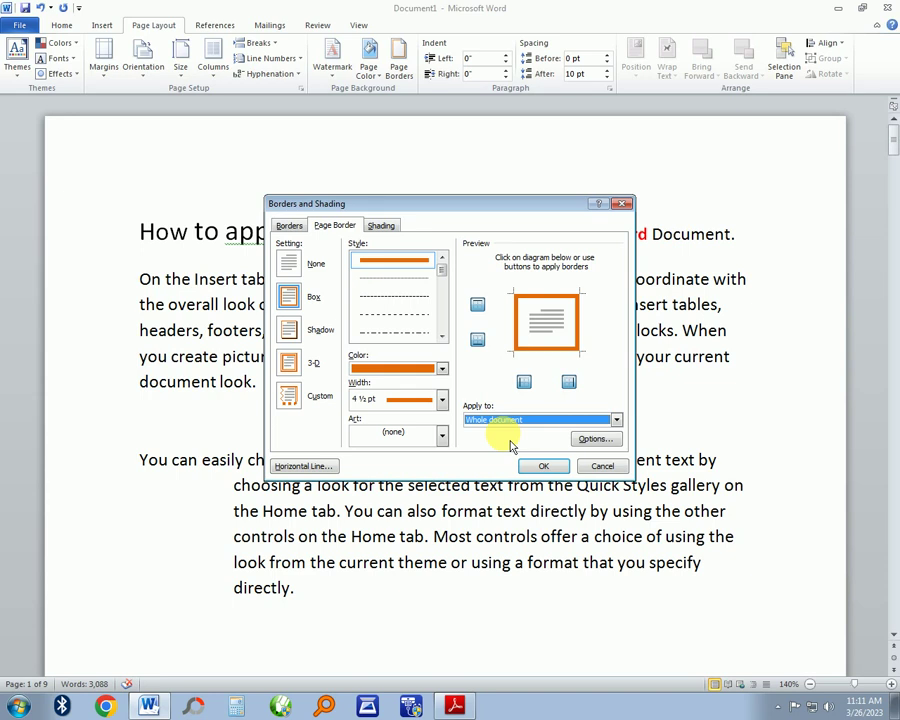
Step: Keep the border margins measured from the edge of page and apply the page border
{"action": "left_click", "coordinate": [600, 442]}
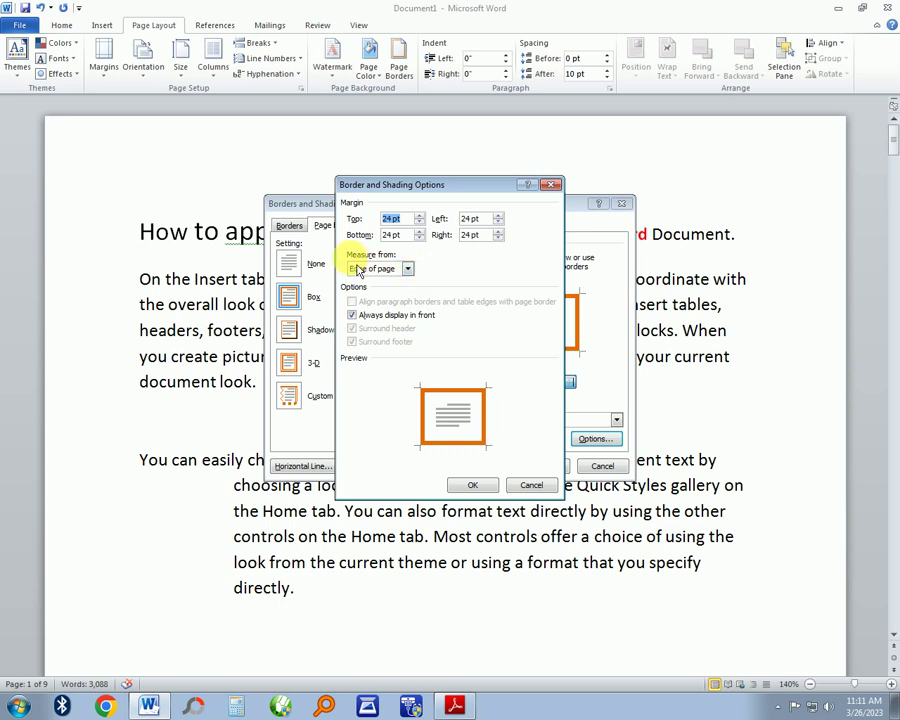
{"action": "left_click", "coordinate": [409, 268]}
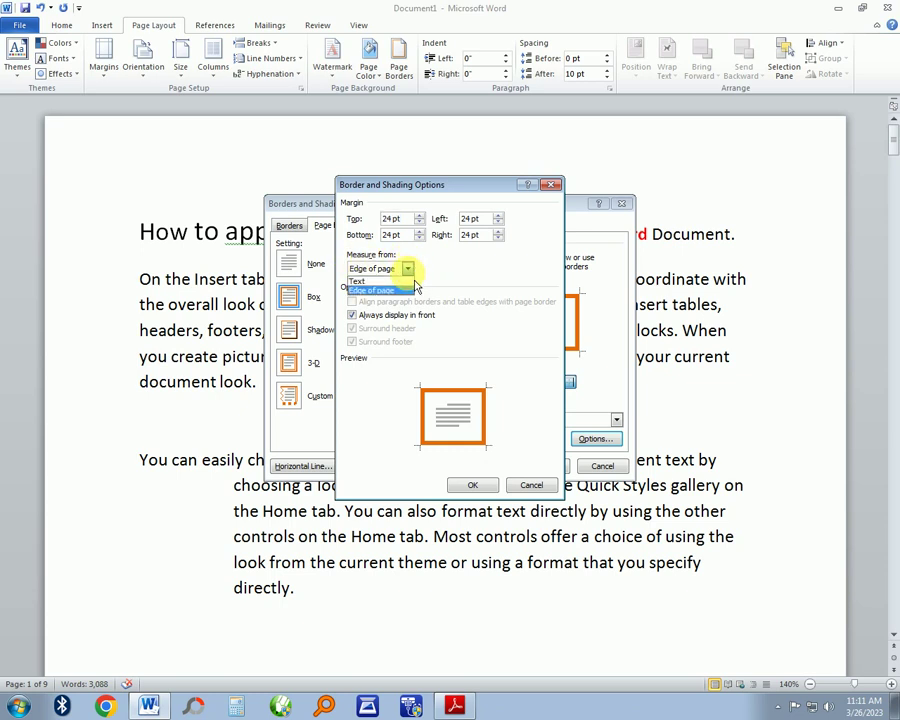
{"action": "left_click", "coordinate": [408, 268]}
{"action": "left_click", "coordinate": [474, 484]}
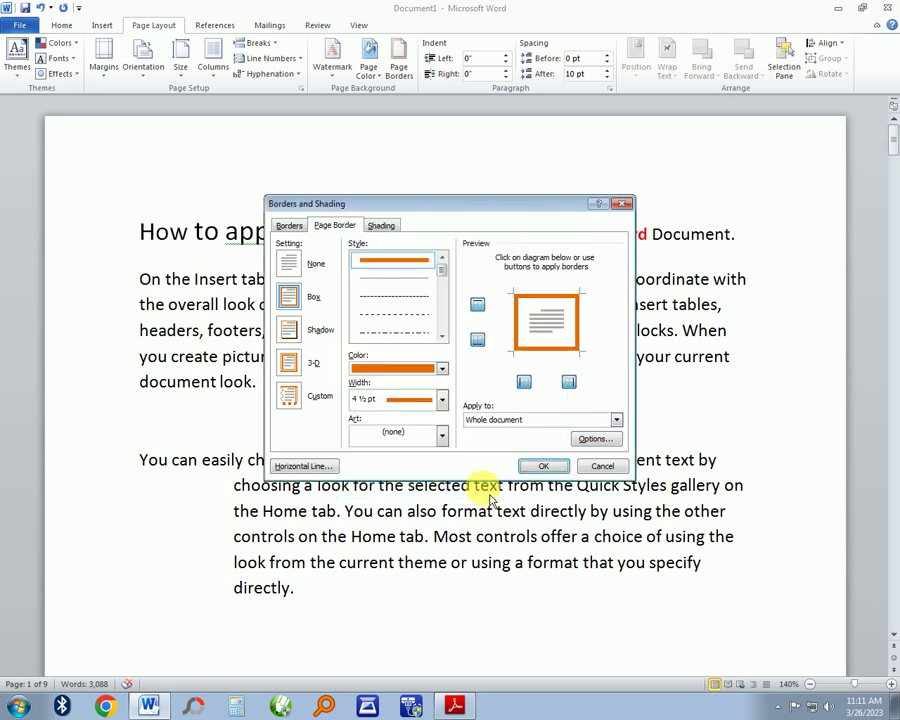
{"action": "left_click", "coordinate": [544, 466]}
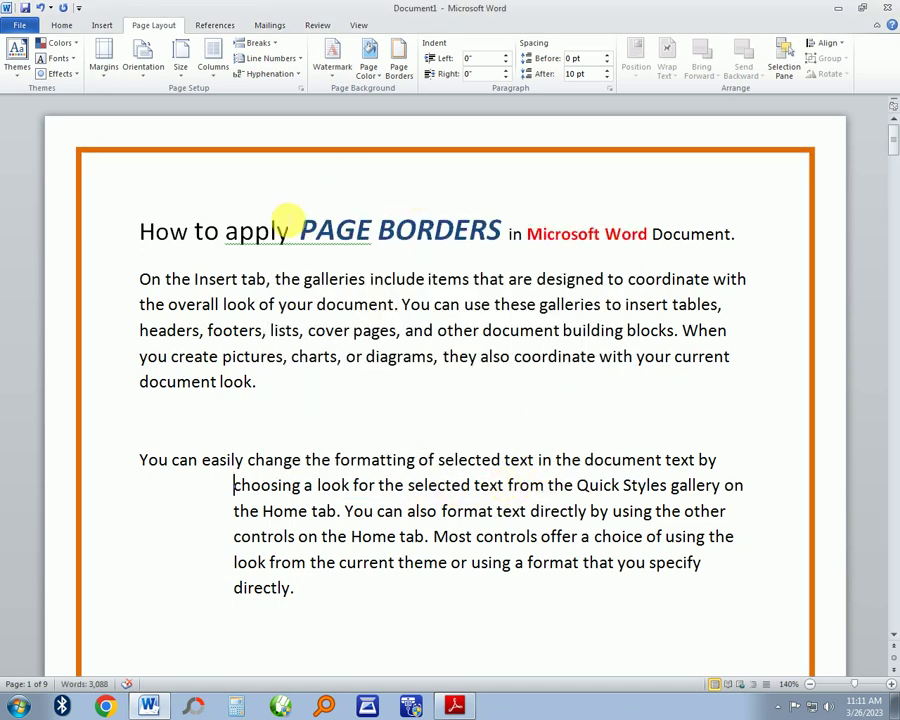
Step: Increase the page border's width to 6 pt
{"action": "scroll", "coordinate": [803, 211], "scroll_direction": "down", "scroll_amount": 10}
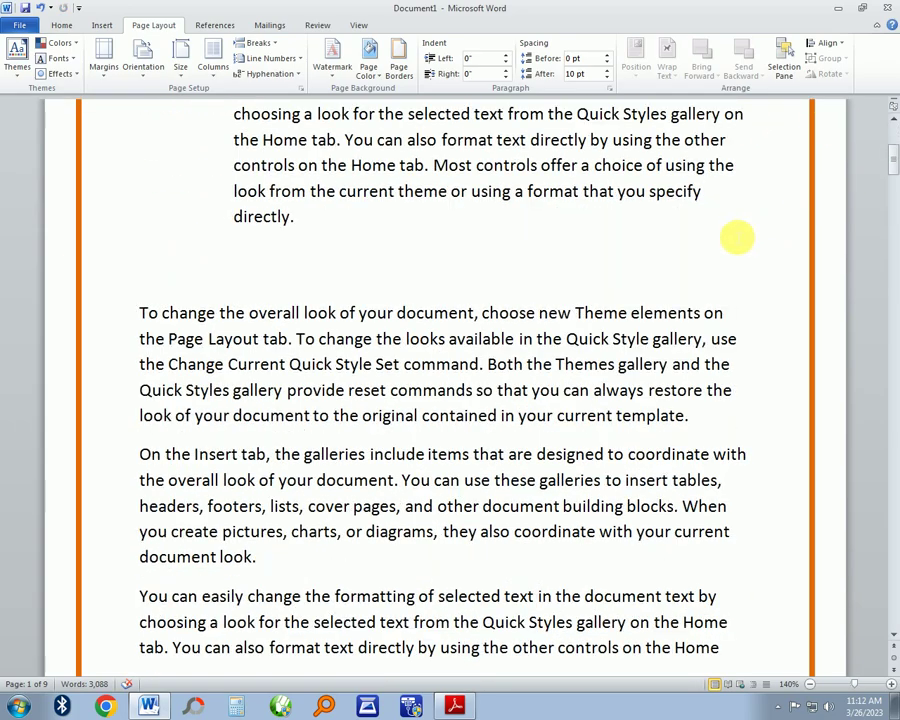
{"action": "scroll", "coordinate": [740, 240], "scroll_direction": "down", "scroll_amount": 20}
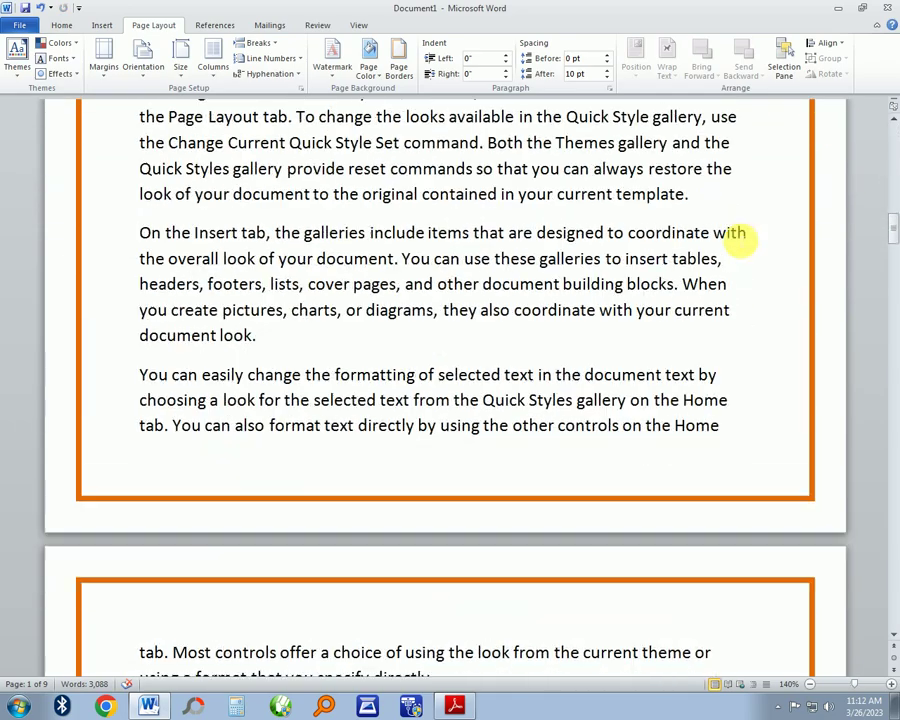
{"action": "scroll", "coordinate": [743, 245], "scroll_direction": "down", "scroll_amount": 20}
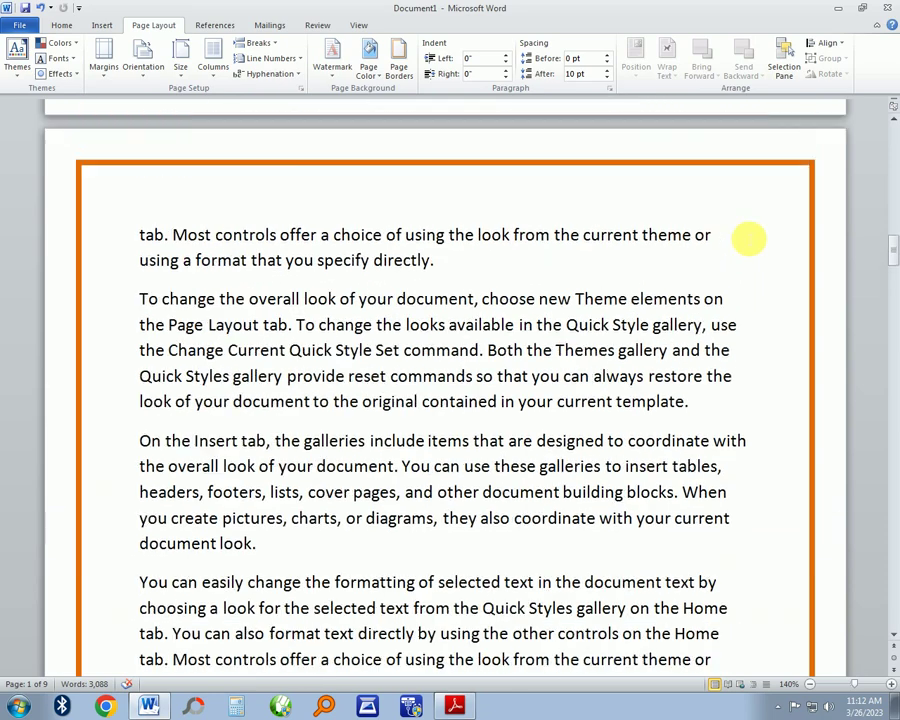
{"action": "scroll", "coordinate": [748, 238], "scroll_direction": "up", "scroll_amount": 20}
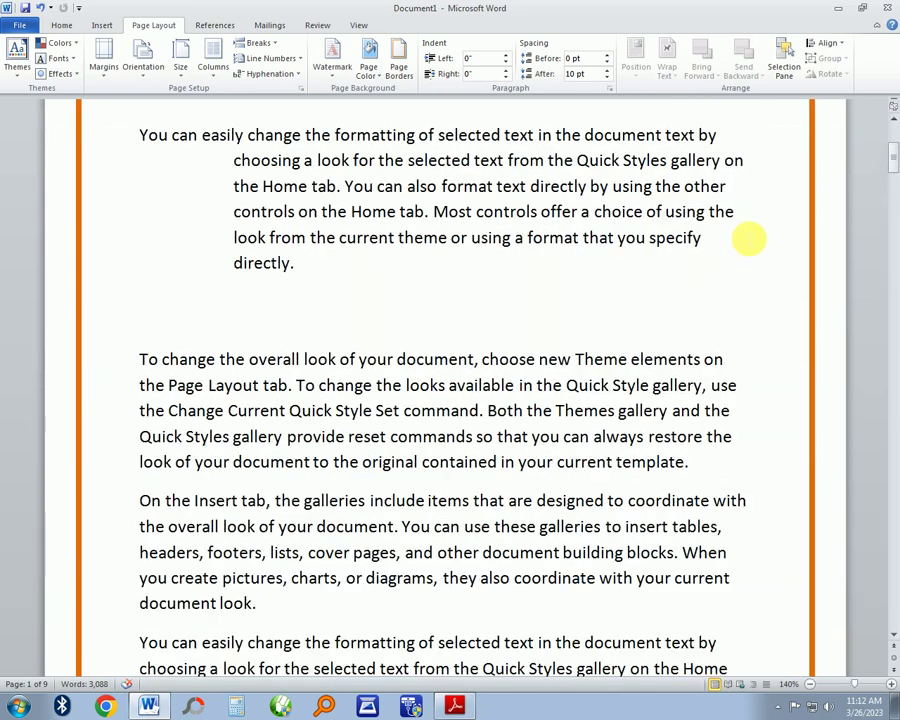
{"action": "left_click", "coordinate": [401, 70]}
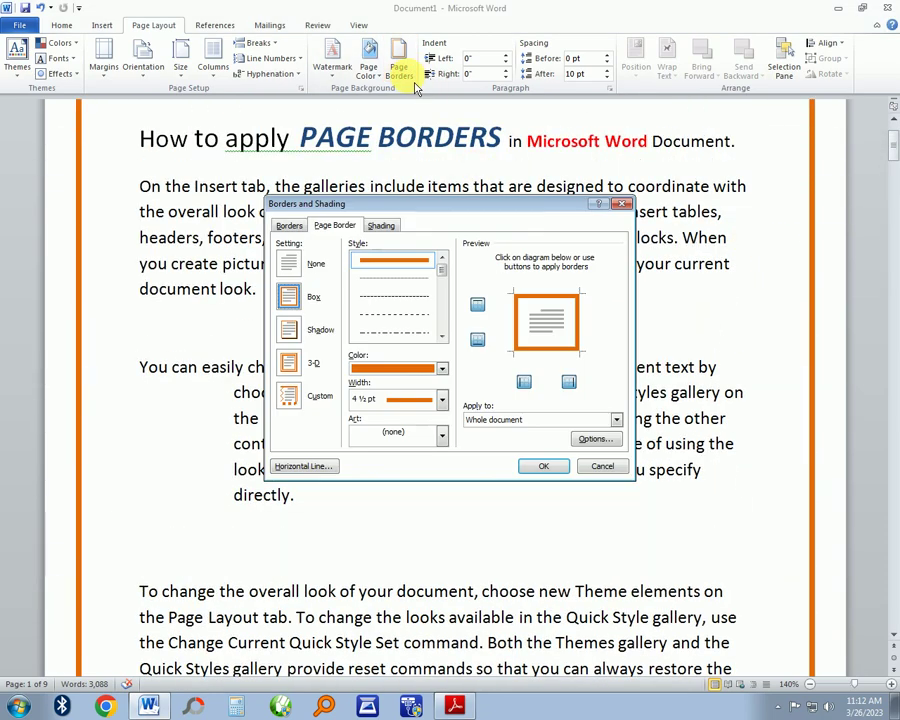
{"action": "left_click", "coordinate": [441, 400]}
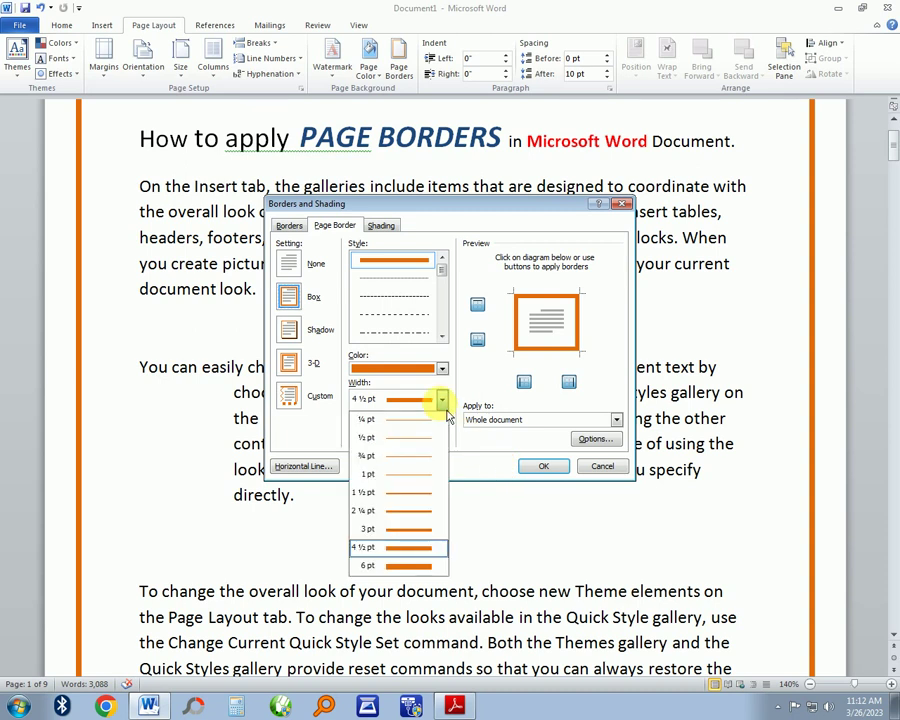
{"action": "left_click", "coordinate": [413, 568]}
{"action": "left_click", "coordinate": [556, 474]}
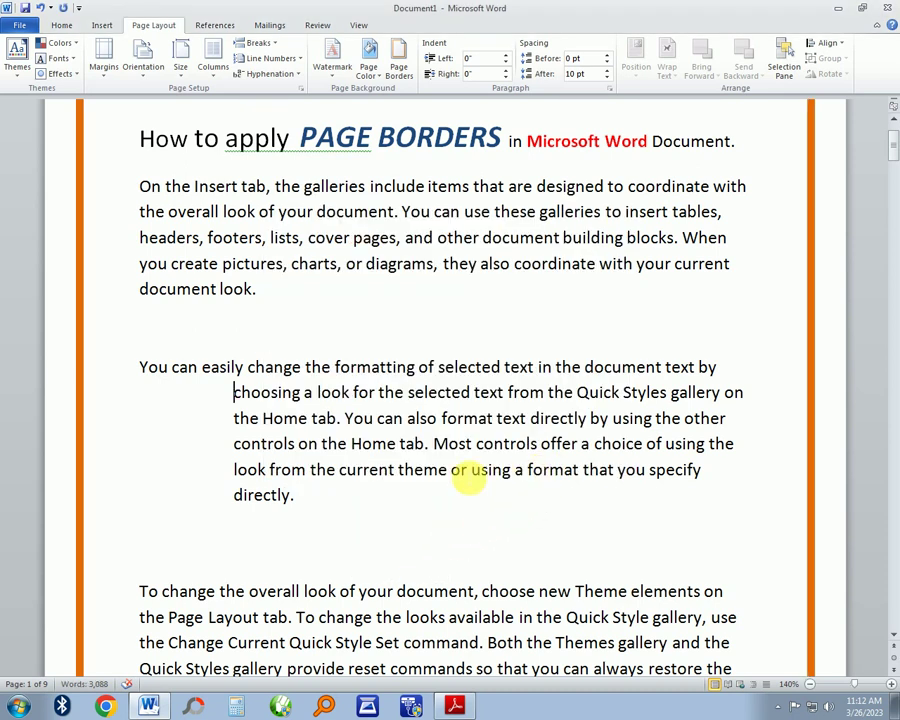
Step: Examine the page border's appearance throughout the pages of the document
{"action": "scroll", "coordinate": [780, 390], "scroll_direction": "up", "scroll_amount": 2}
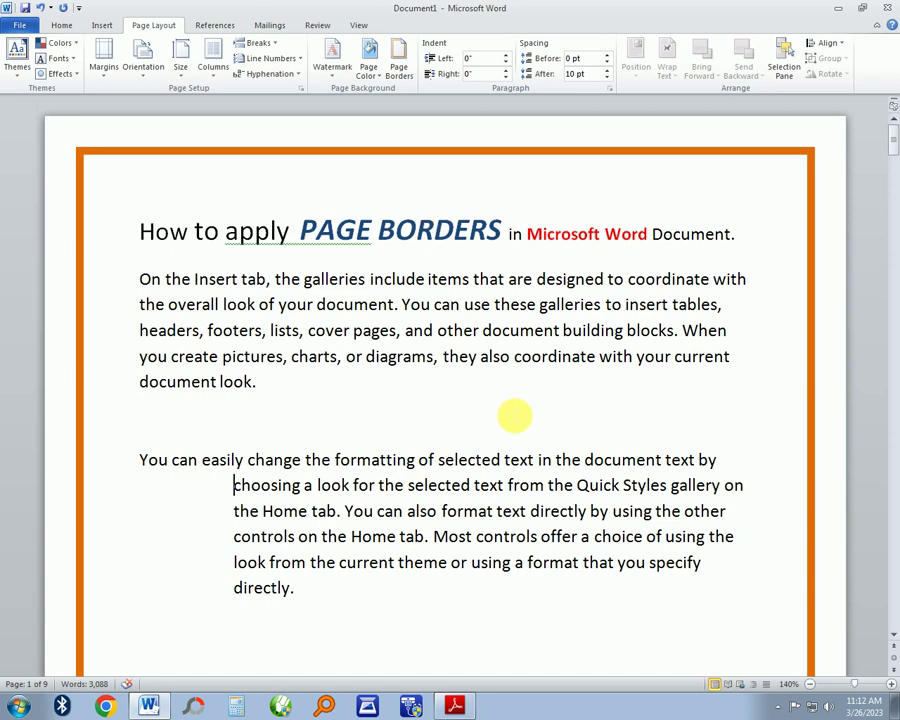
{"action": "scroll", "coordinate": [502, 321], "scroll_direction": "down", "scroll_amount": 15}
{"action": "scroll", "coordinate": [507, 323], "scroll_direction": "down", "scroll_amount": 10}
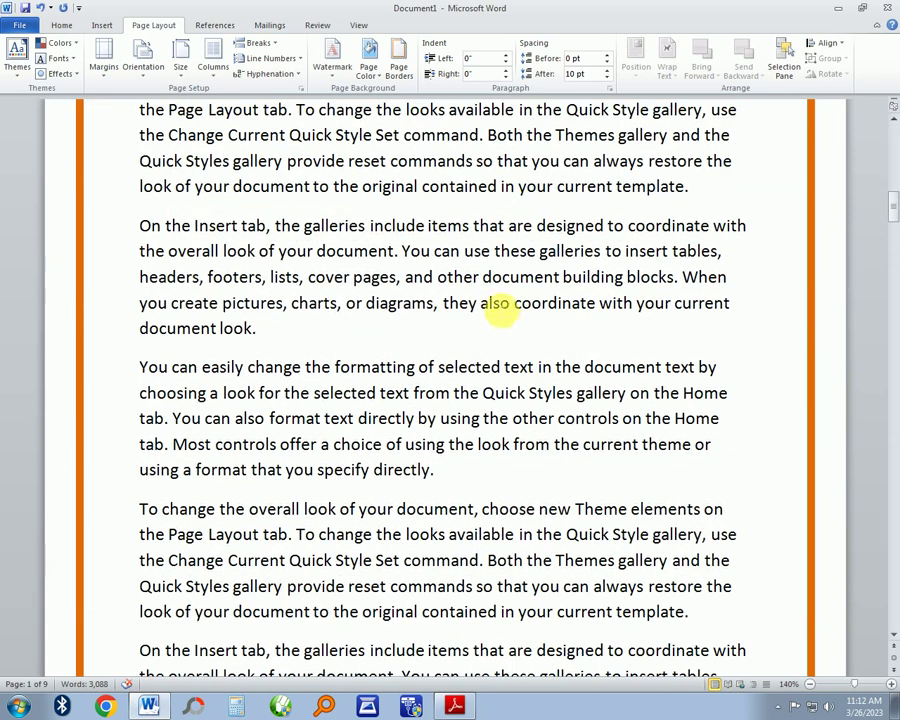
{"action": "scroll", "coordinate": [565, 356], "scroll_direction": "down", "scroll_amount": 10}
{"action": "scroll", "coordinate": [565, 358], "scroll_direction": "down", "scroll_amount": 10}
{"action": "scroll", "coordinate": [566, 360], "scroll_direction": "down", "scroll_amount": 10}
{"action": "scroll", "coordinate": [565, 357], "scroll_direction": "down", "scroll_amount": 5}
{"action": "scroll", "coordinate": [566, 355], "scroll_direction": "down", "scroll_amount": 3}
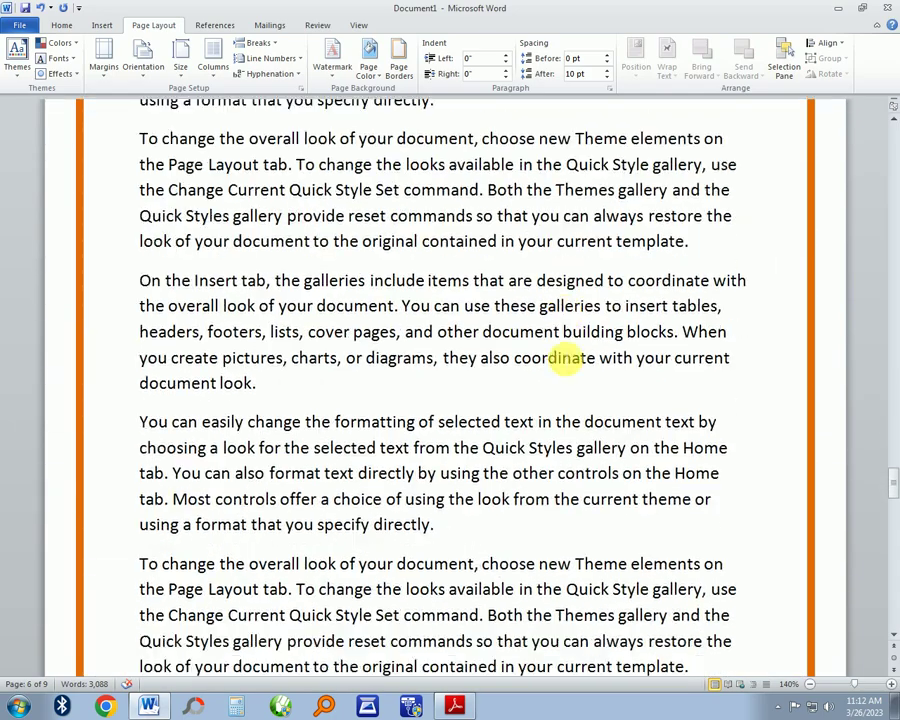
{"action": "scroll", "coordinate": [566, 360], "scroll_direction": "down", "scroll_amount": 12}
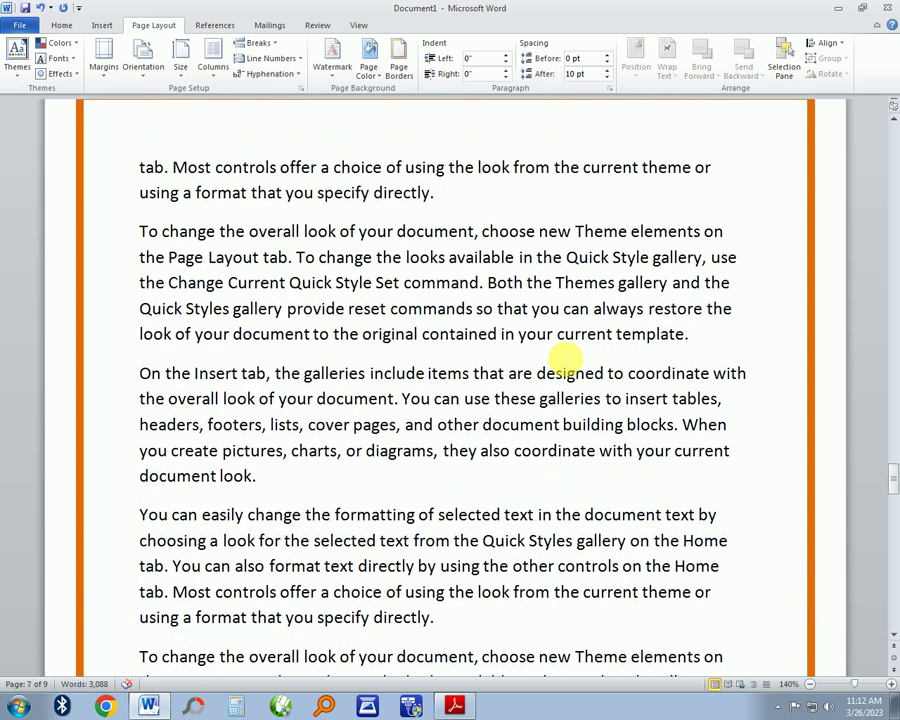
{"action": "scroll", "coordinate": [565, 357], "scroll_direction": "down", "scroll_amount": 6}
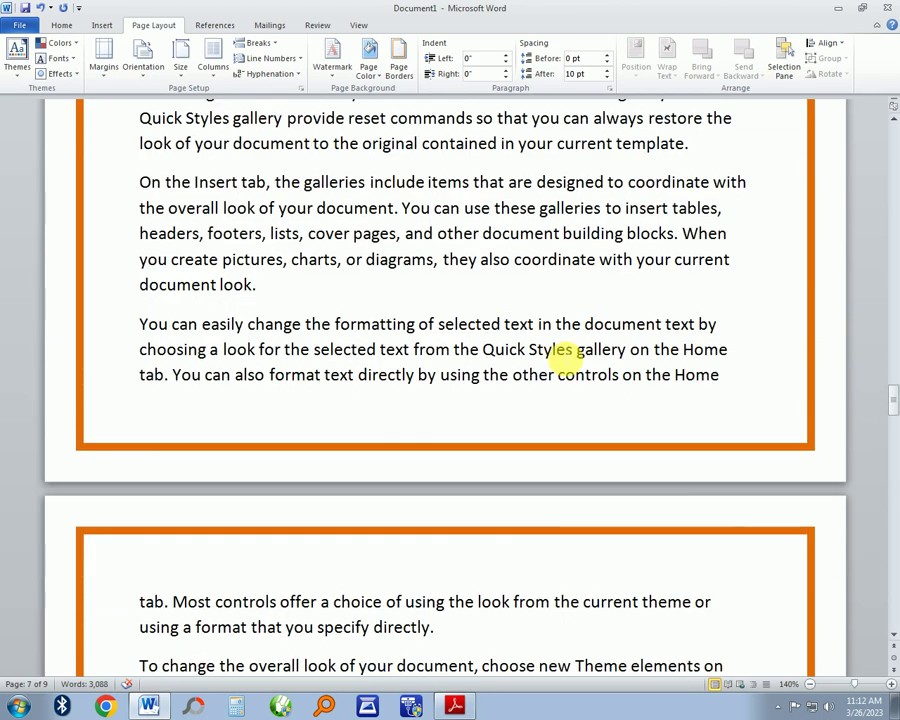